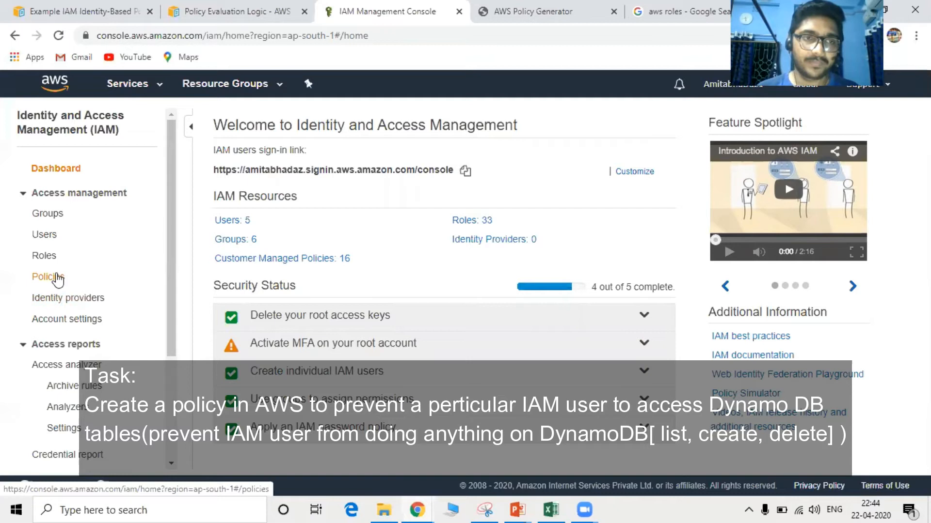
Step: Start a new customer policy in IAM, leaving it blank, and switch to the AWS Policy Generator page
{"action": "left_click", "coordinate": [57, 279]}
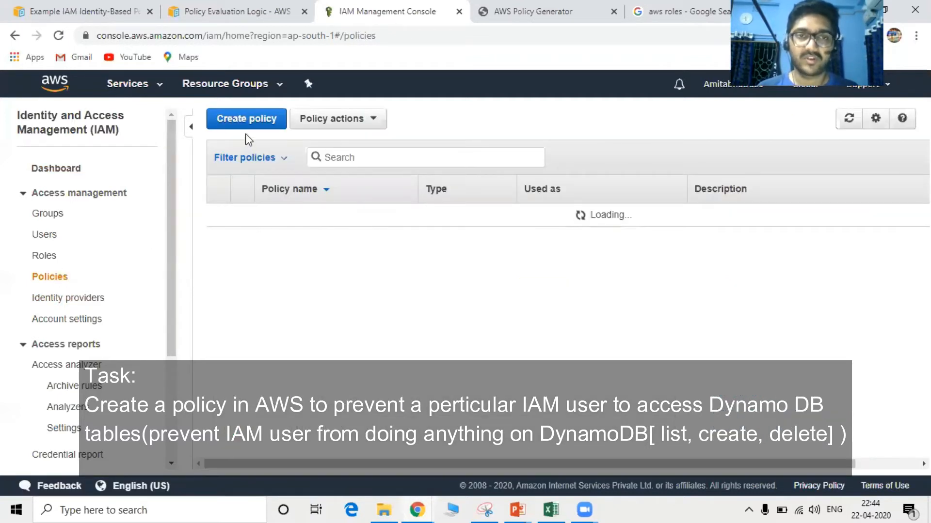
{"action": "left_click", "coordinate": [256, 124]}
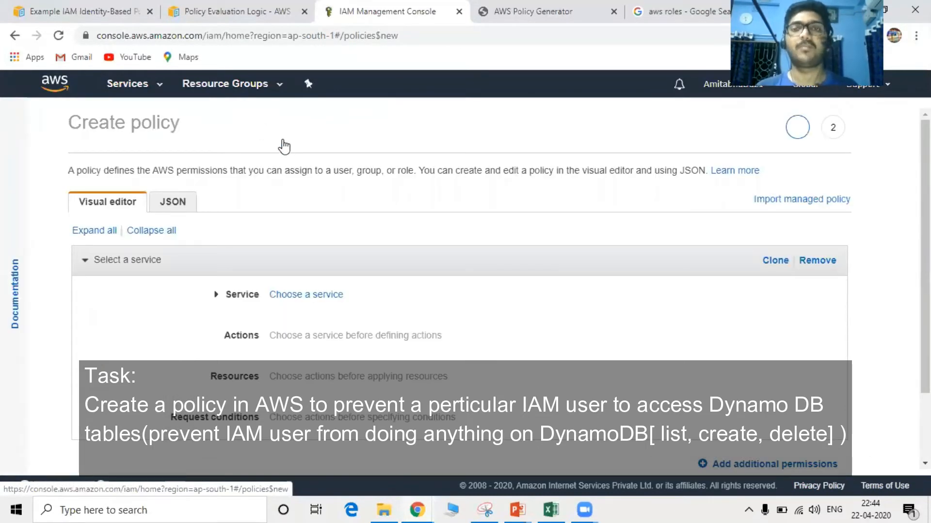
{"action": "key", "text": "ctrl+Tab"}
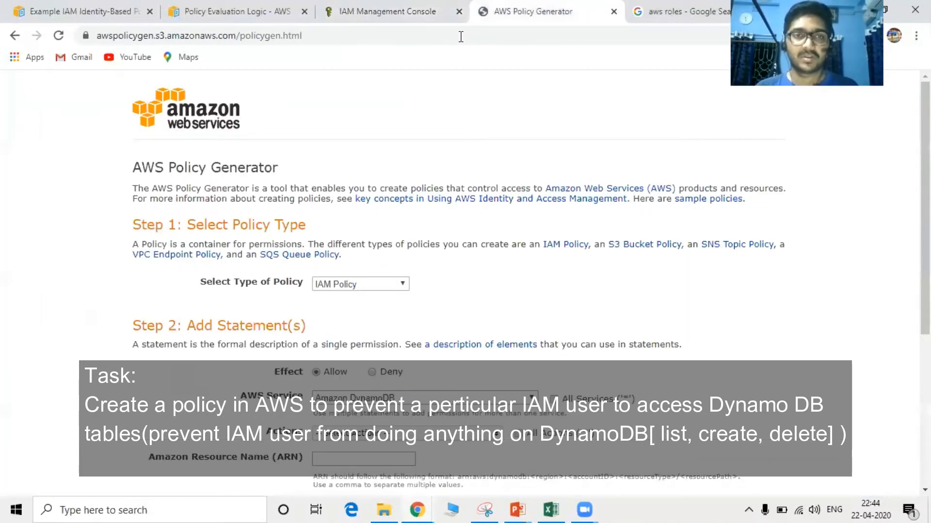
{"action": "left_click", "coordinate": [425, 41]}
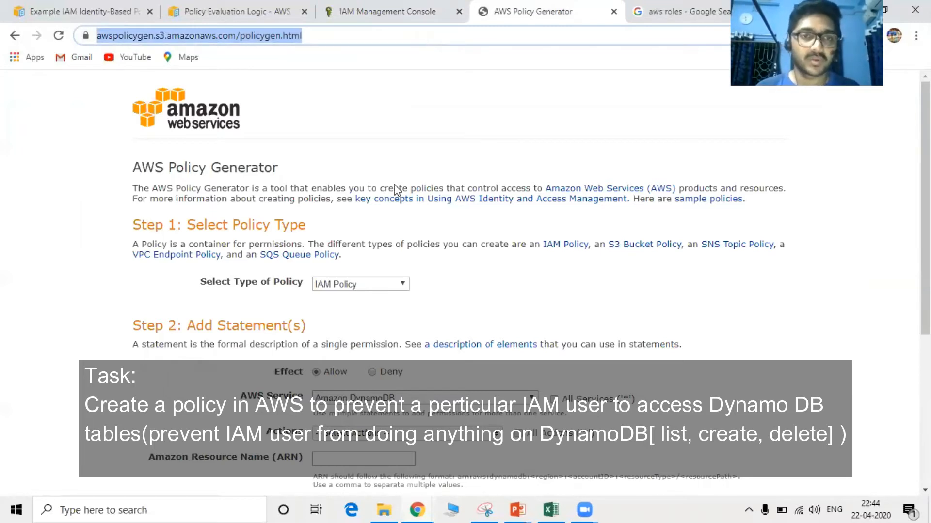
{"action": "scroll", "coordinate": [368, 232], "scroll_direction": "down", "scroll_amount": 3}
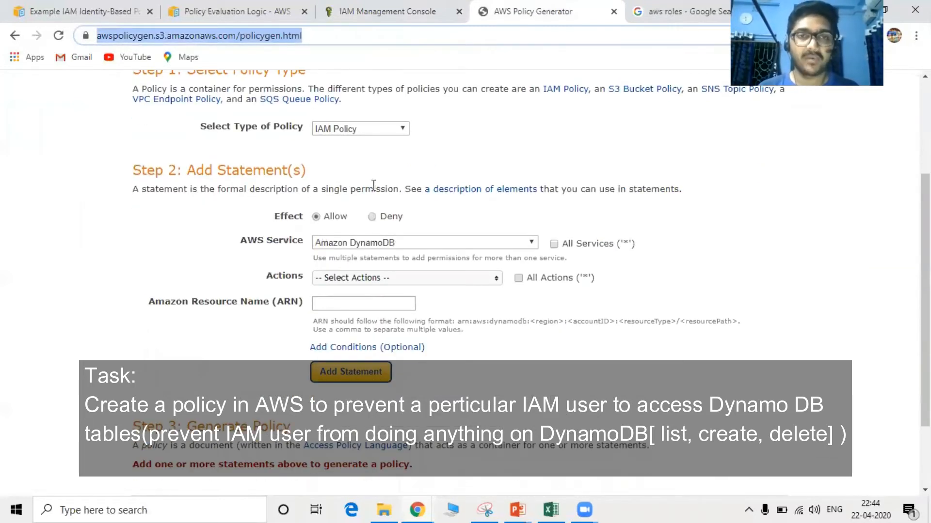
Step: Choose IAM Policy as the policy type and set the statement's effect to Deny for the Amazon DynamoDB service
{"action": "left_click", "coordinate": [390, 131]}
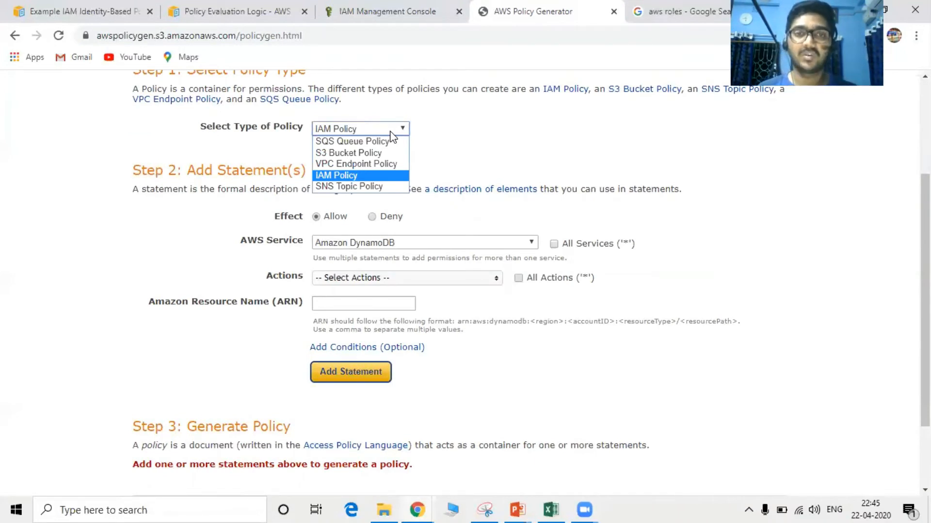
{"action": "left_click", "coordinate": [355, 176]}
{"action": "left_click", "coordinate": [372, 217]}
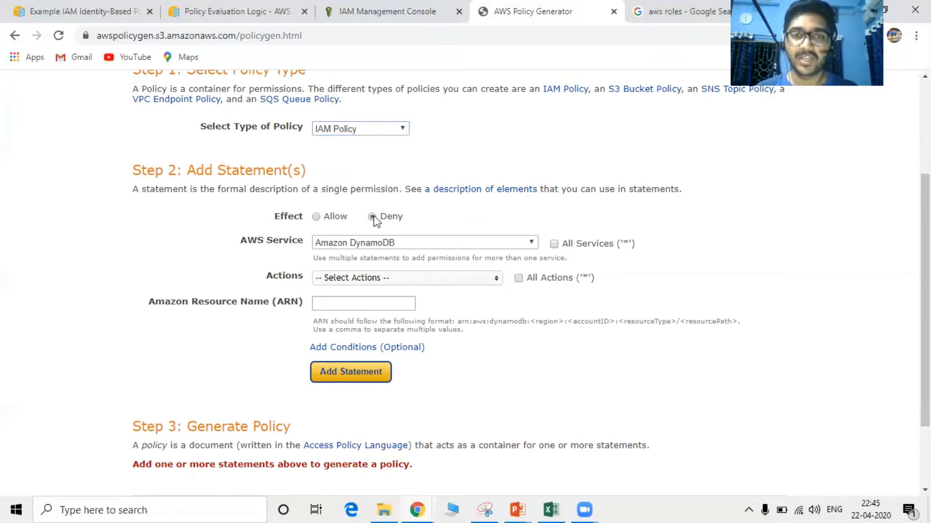
{"action": "left_click", "coordinate": [426, 242]}
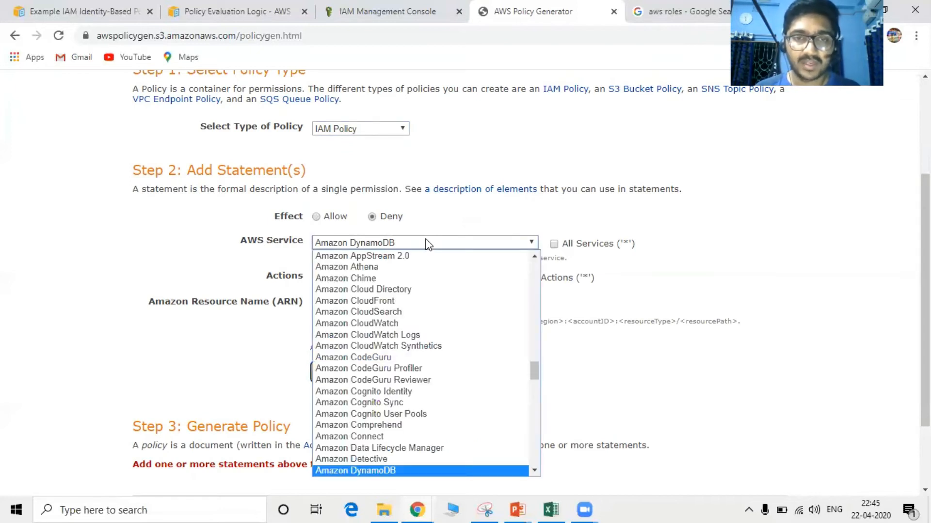
{"action": "left_click", "coordinate": [426, 242]}
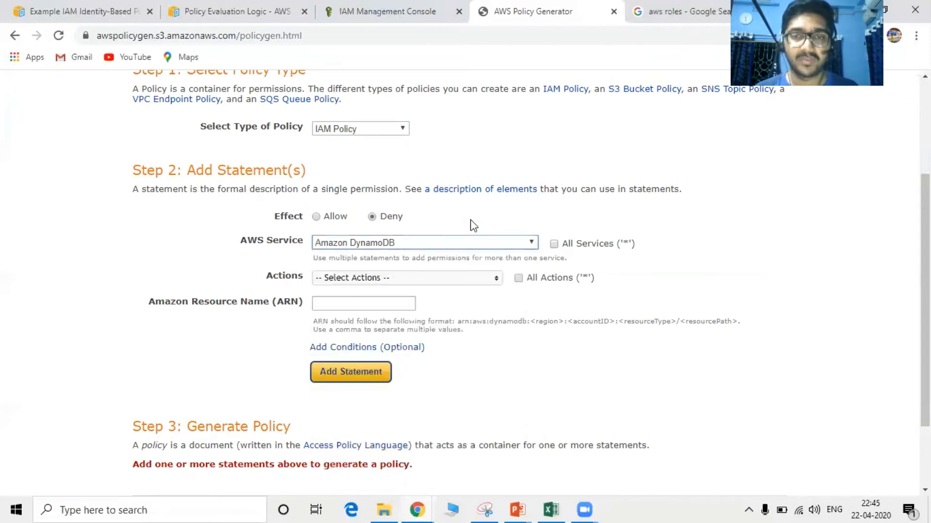
Step: Include all actions, set the Amazon Resource Name to *, and add the statement to the policy
{"action": "scroll", "coordinate": [474, 226], "scroll_direction": "down", "scroll_amount": 2}
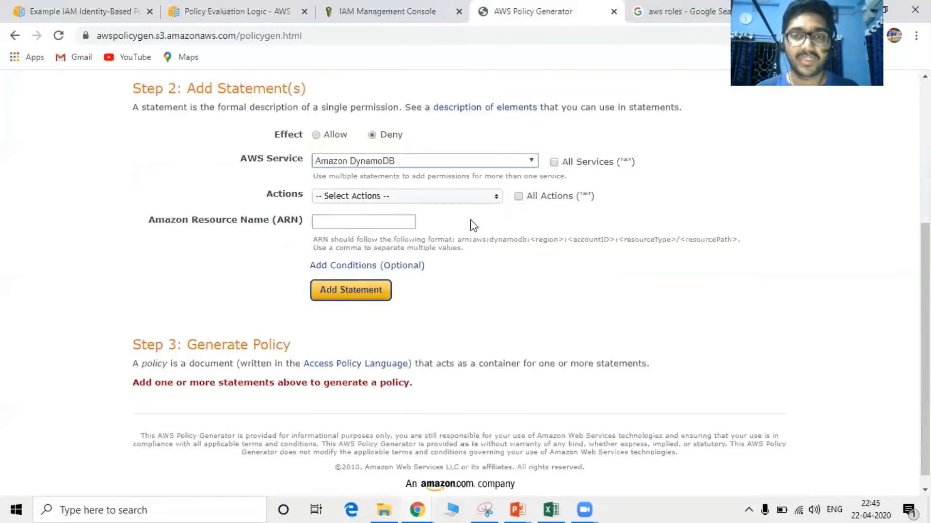
{"action": "left_click", "coordinate": [518, 197]}
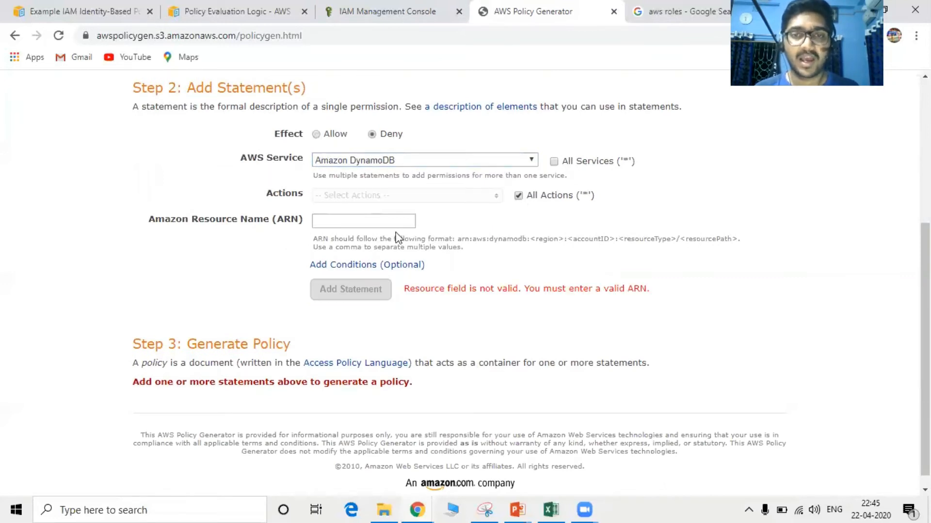
{"action": "left_click", "coordinate": [375, 221]}
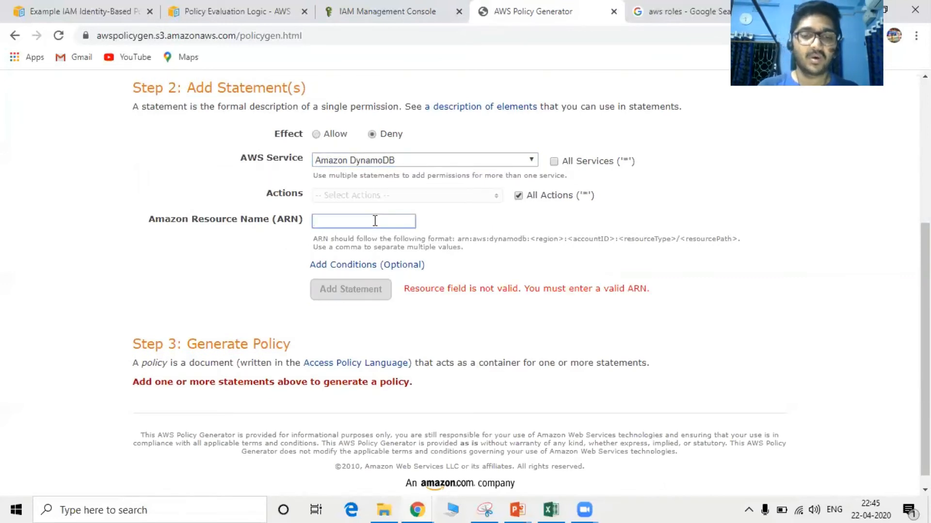
{"action": "type", "text": "*"}
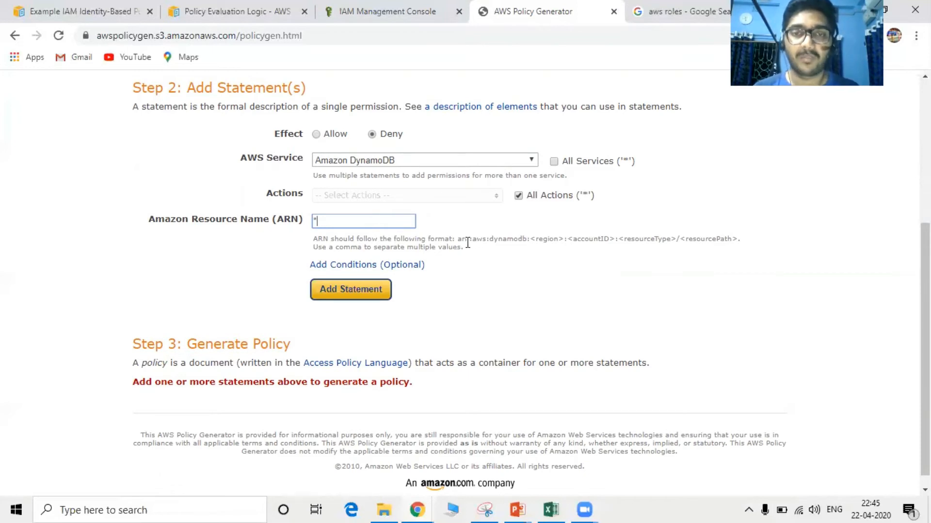
{"action": "left_click_drag", "start_coordinate": [458, 240], "coordinate": [527, 243]}
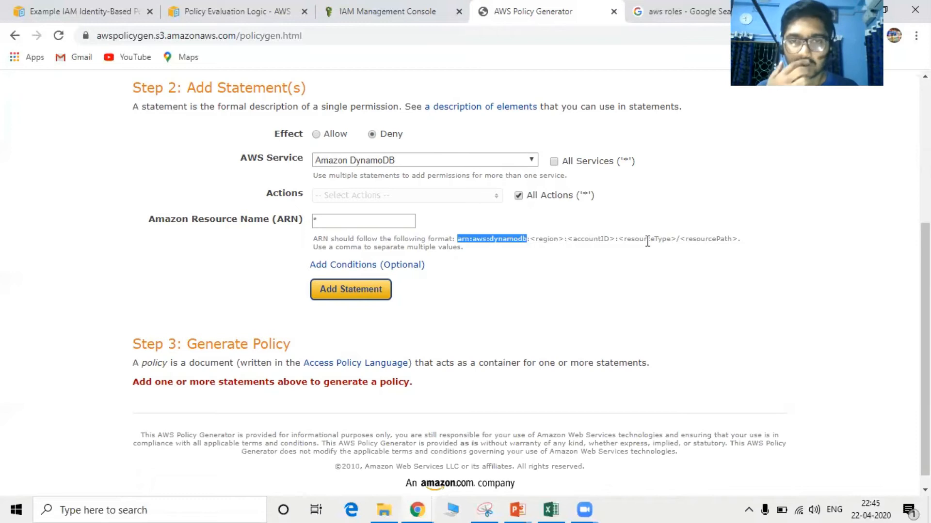
{"action": "left_click", "coordinate": [355, 291]}
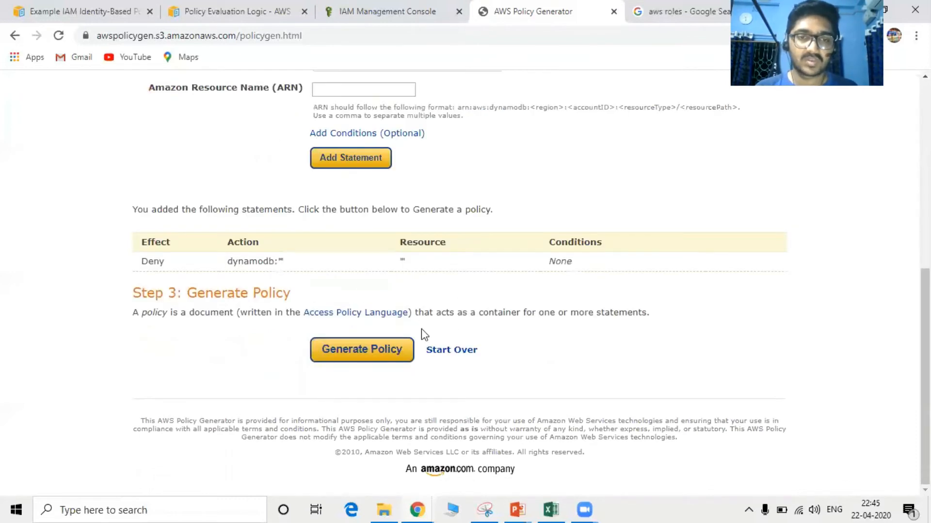
Step: Generate the policy and copy its entire JSON document
{"action": "left_click", "coordinate": [368, 355]}
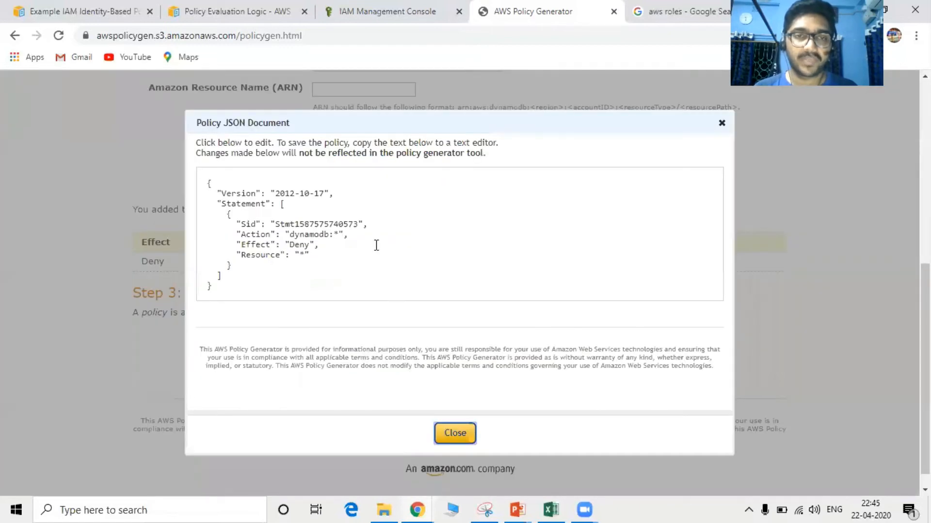
{"action": "left_click", "coordinate": [211, 183]}
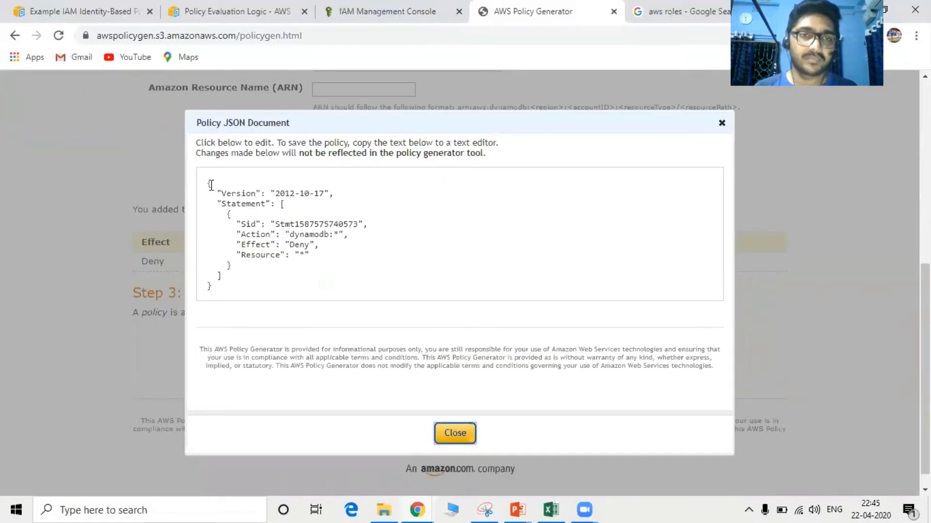
{"action": "key", "text": "ctrl+a"}
{"action": "key", "text": "ctrl+c"}
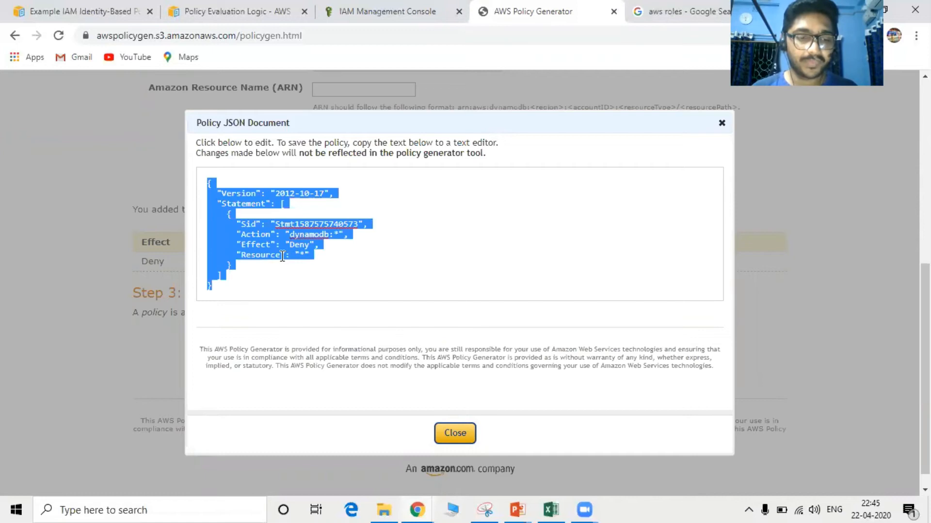
Step: Replace the default JSON of the new policy in the IAM console with the copied DynamoDB deny policy
{"action": "left_click", "coordinate": [310, 21]}
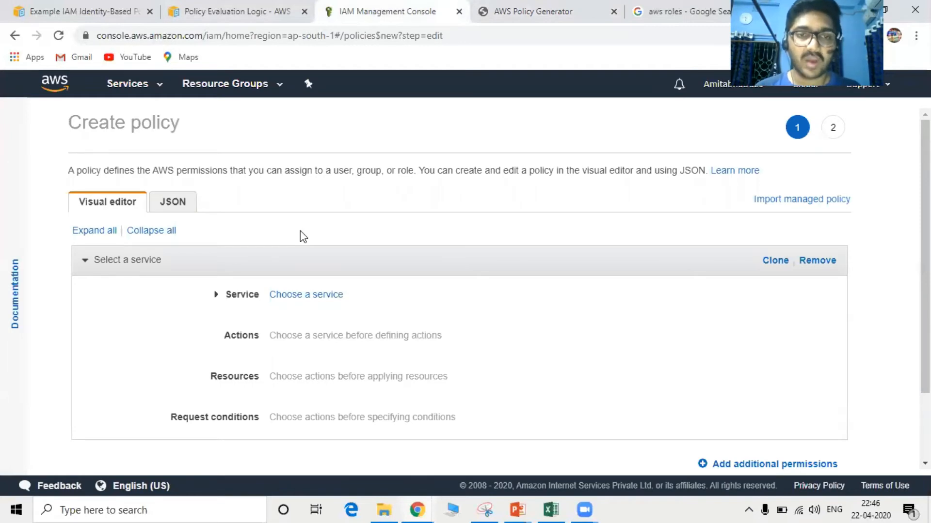
{"action": "left_click", "coordinate": [174, 208]}
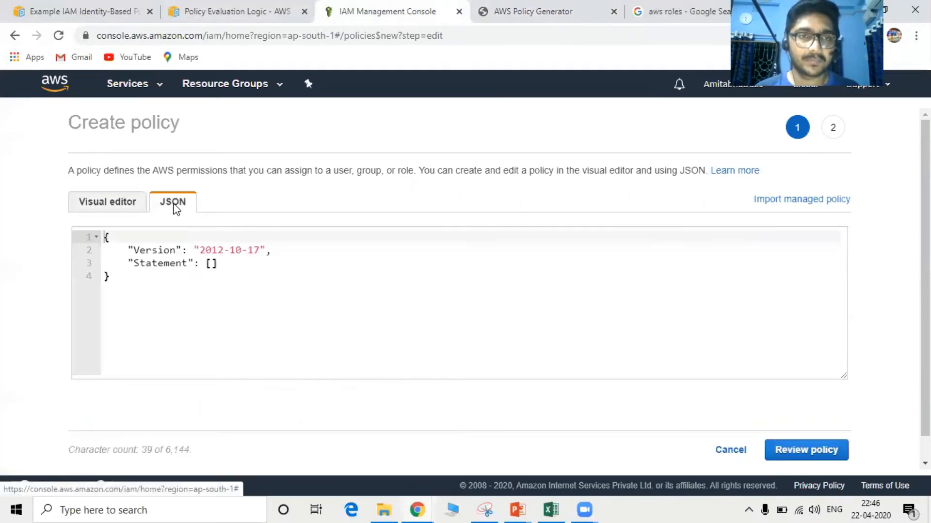
{"action": "left_click", "coordinate": [220, 302]}
{"action": "key", "text": "ctrl+a"}
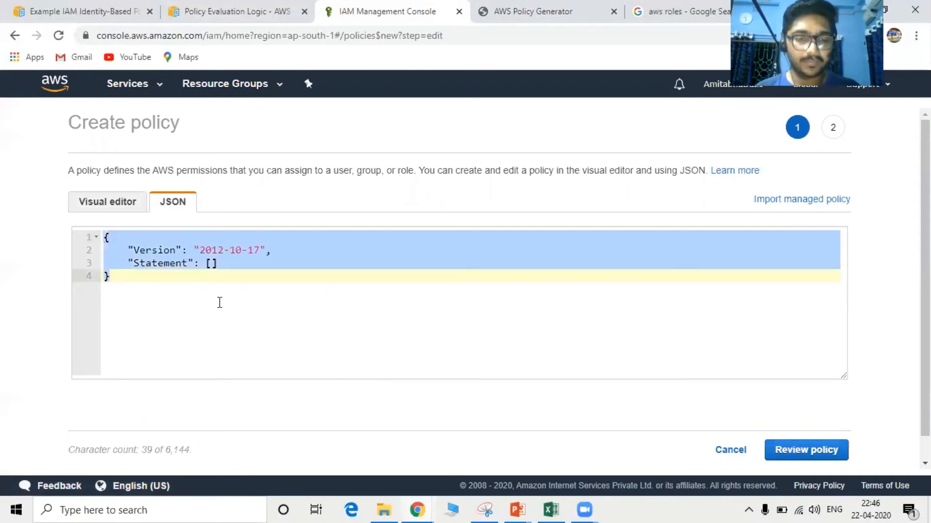
{"action": "key", "text": "ctrl+v"}
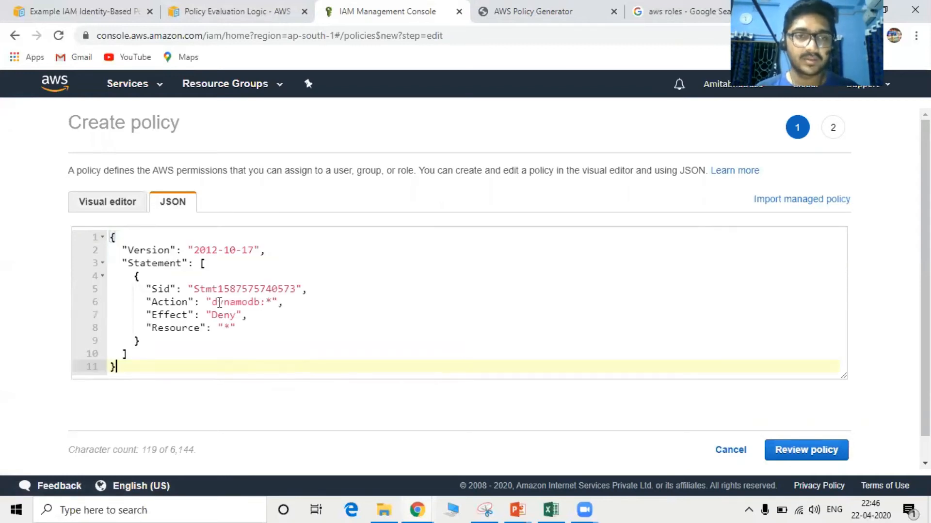
{"action": "left_click", "coordinate": [104, 203]}
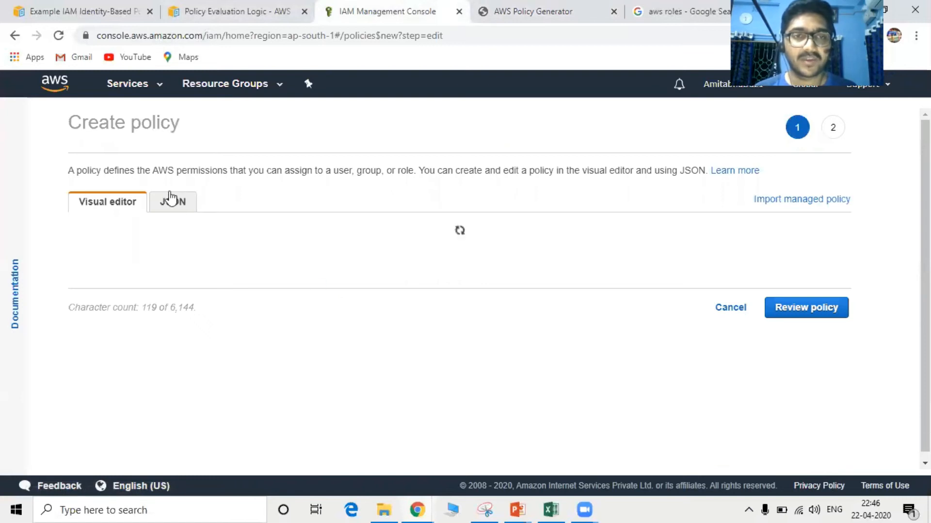
{"action": "left_click", "coordinate": [170, 199]}
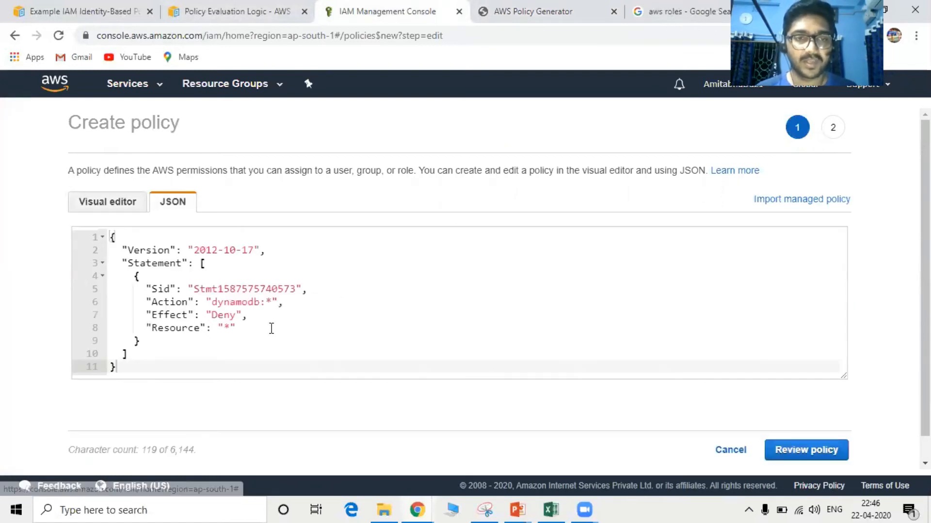
Step: Proceed to the policy review and name the policy denyaccesstodynamodb
{"action": "left_click", "coordinate": [792, 451]}
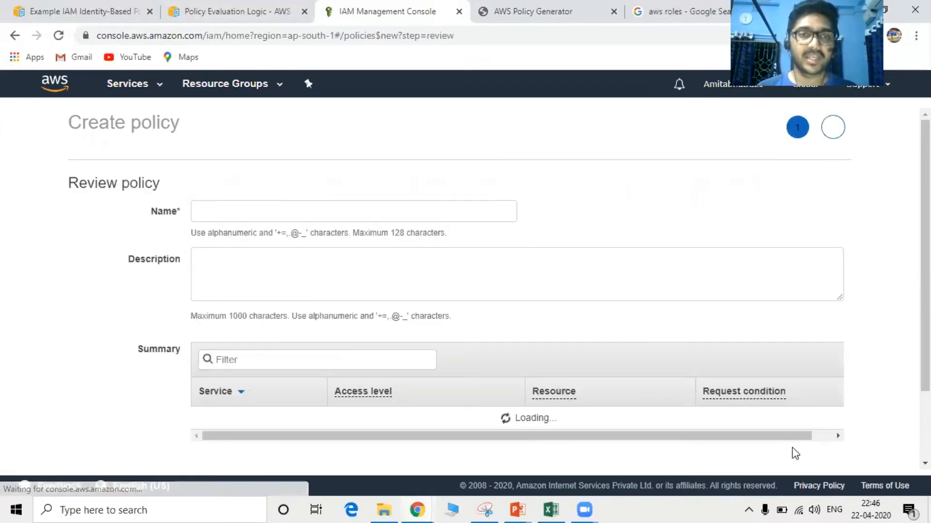
{"action": "left_click", "coordinate": [462, 211]}
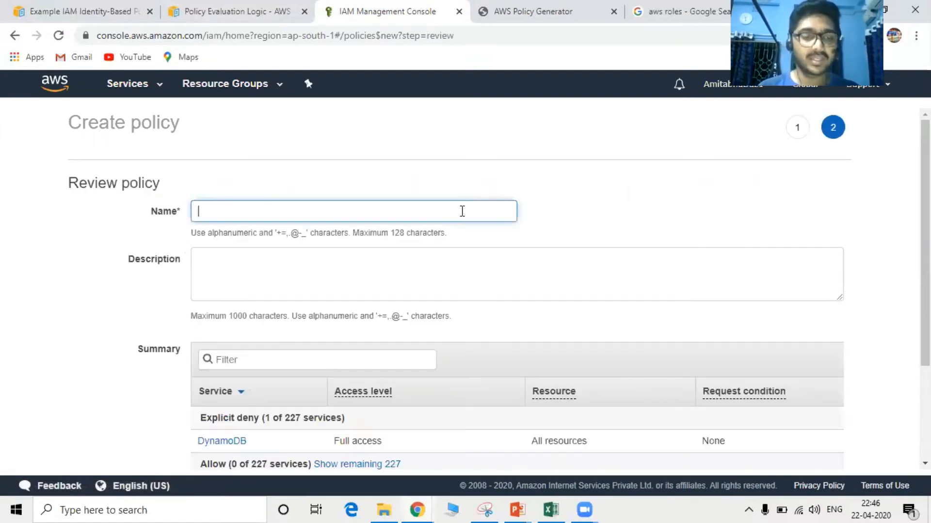
{"action": "type", "text": "den"}
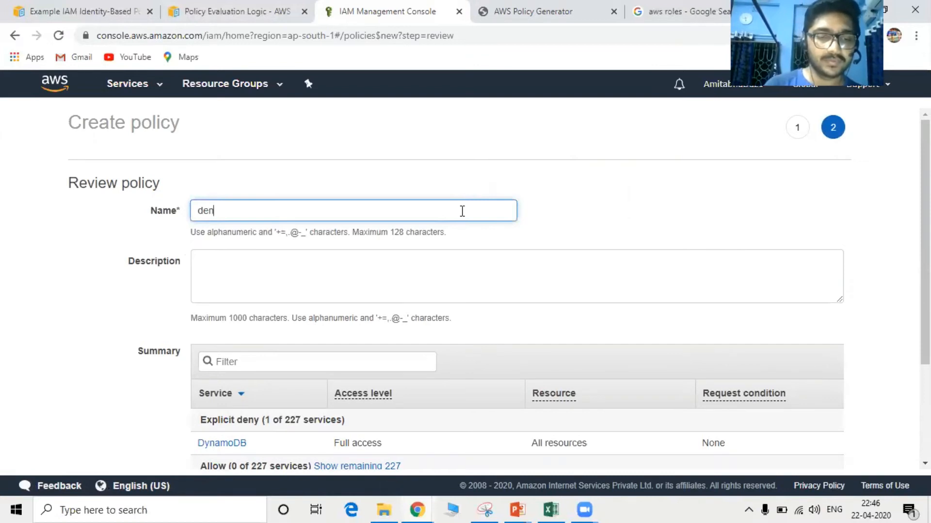
{"action": "type", "text": "yaccesstodynamodb"}
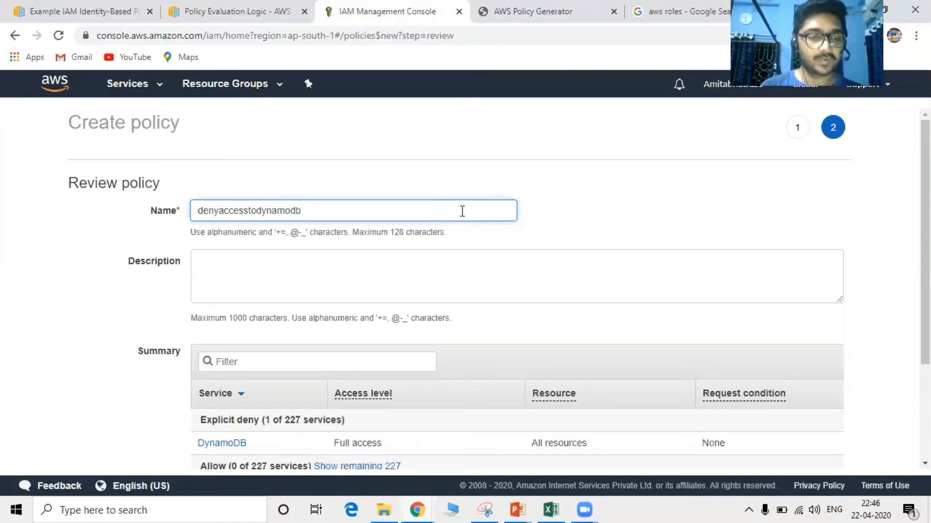
Step: Copy the policy name into the description as denyaccesstodynamodb and create the policy
{"action": "key", "text": "ctrl+a"}
{"action": "key", "text": "ctrl+c"}
{"action": "left_click", "coordinate": [375, 277]}
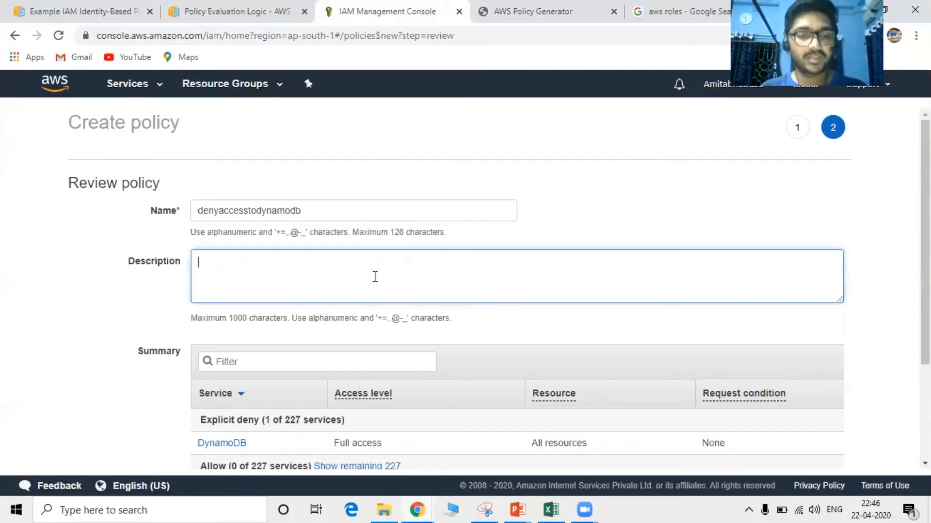
{"action": "key", "text": "ctrl+v"}
{"action": "scroll", "coordinate": [375, 277], "scroll_direction": "down", "scroll_amount": 3}
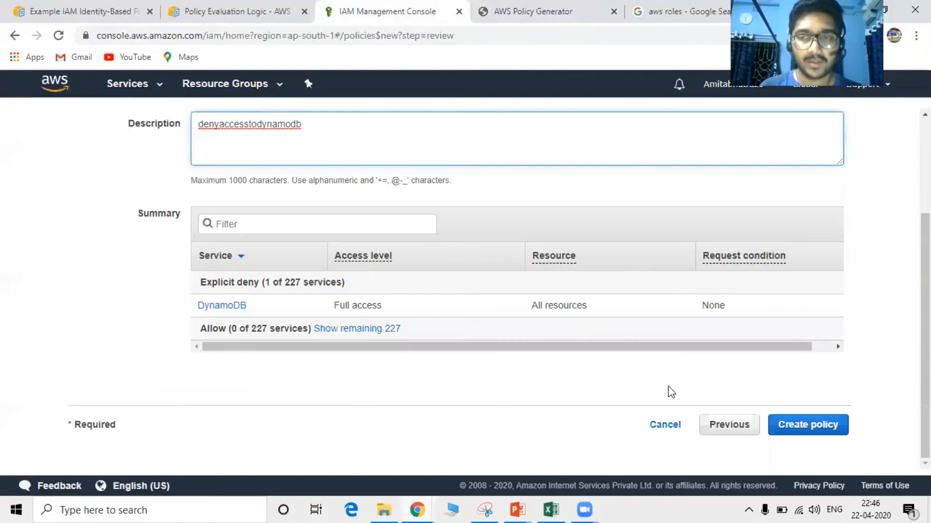
{"action": "left_click", "coordinate": [793, 427]}
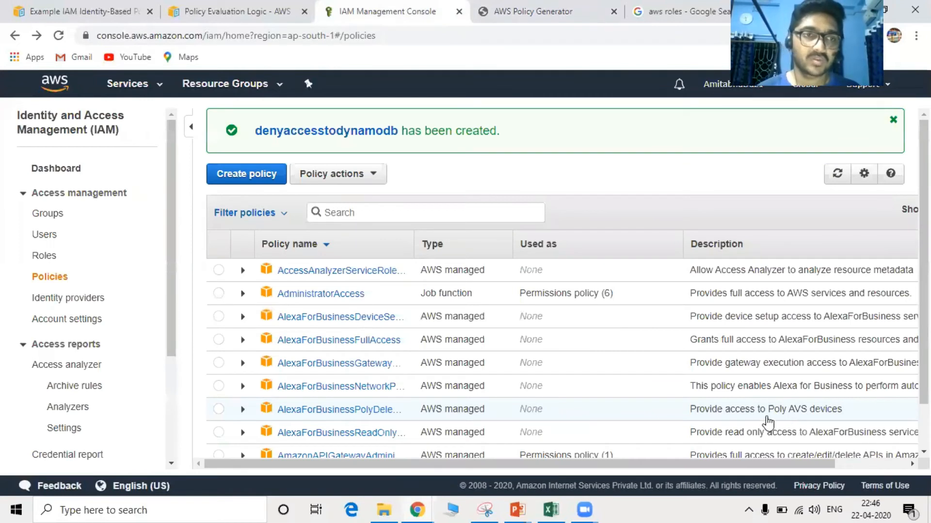
Step: Attach the existing policy denyaccesstodynamodb directly to the first user in the IAM users list
{"action": "left_click", "coordinate": [43, 238]}
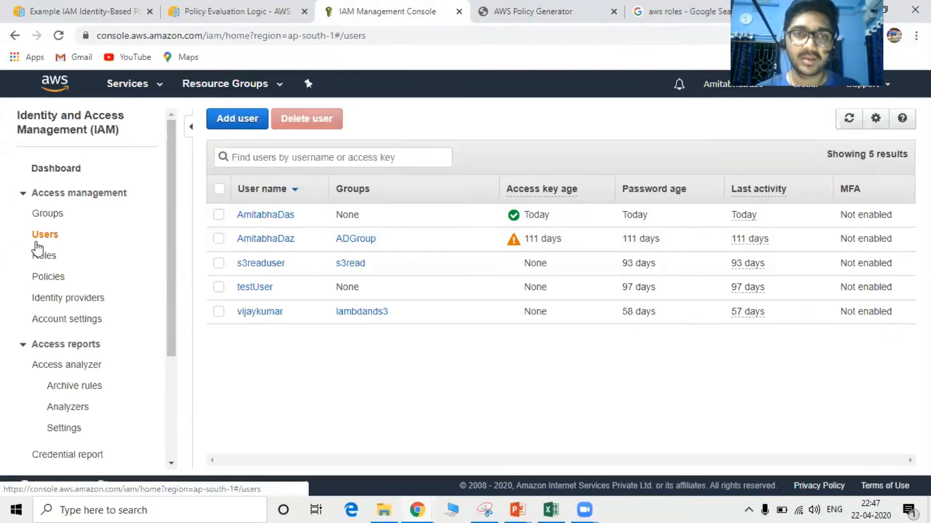
{"action": "left_click", "coordinate": [244, 216]}
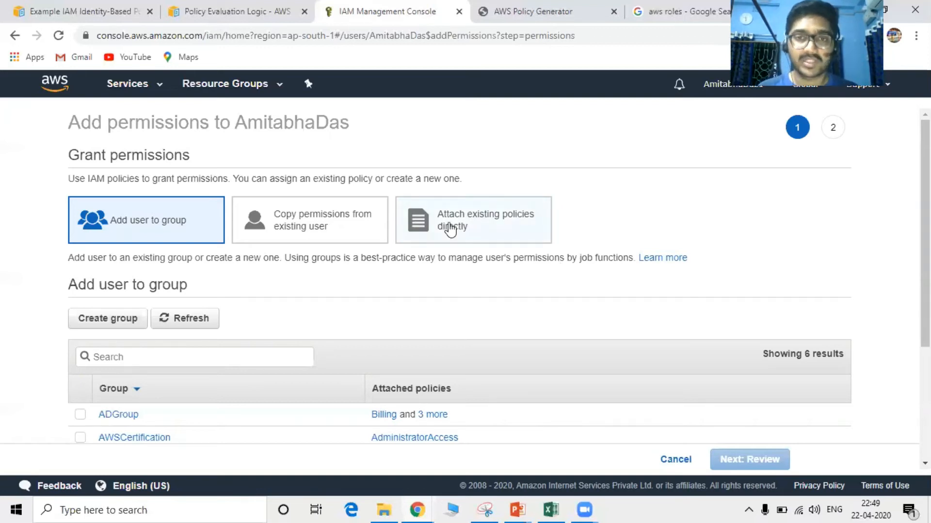
{"action": "left_click", "coordinate": [449, 230]}
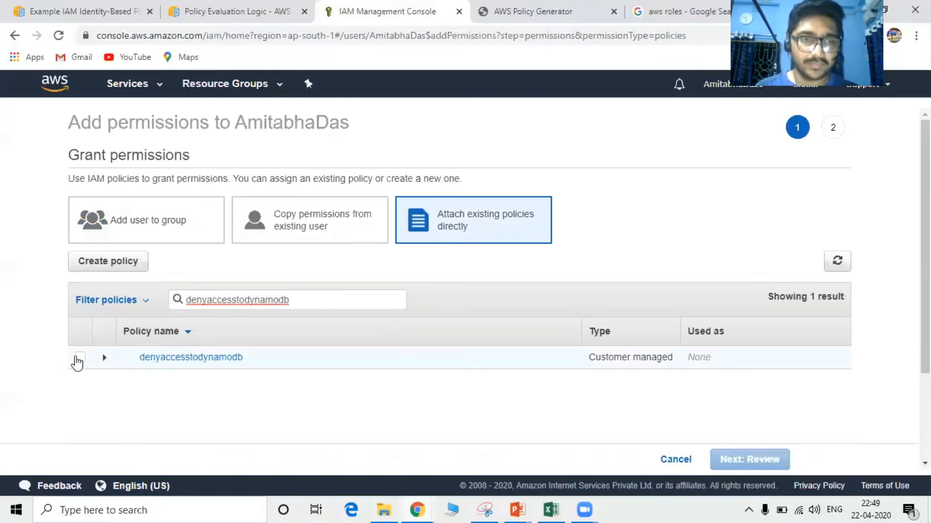
{"action": "left_click", "coordinate": [78, 360]}
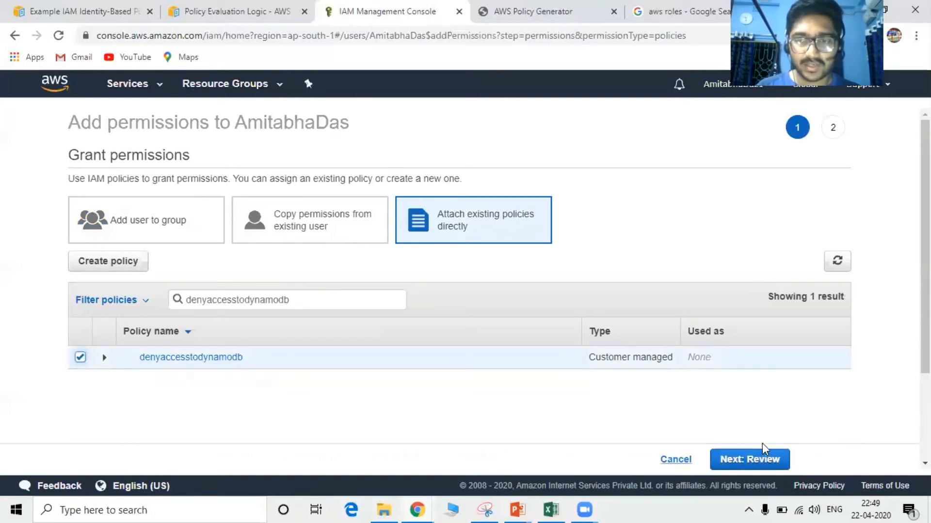
{"action": "left_click", "coordinate": [757, 461]}
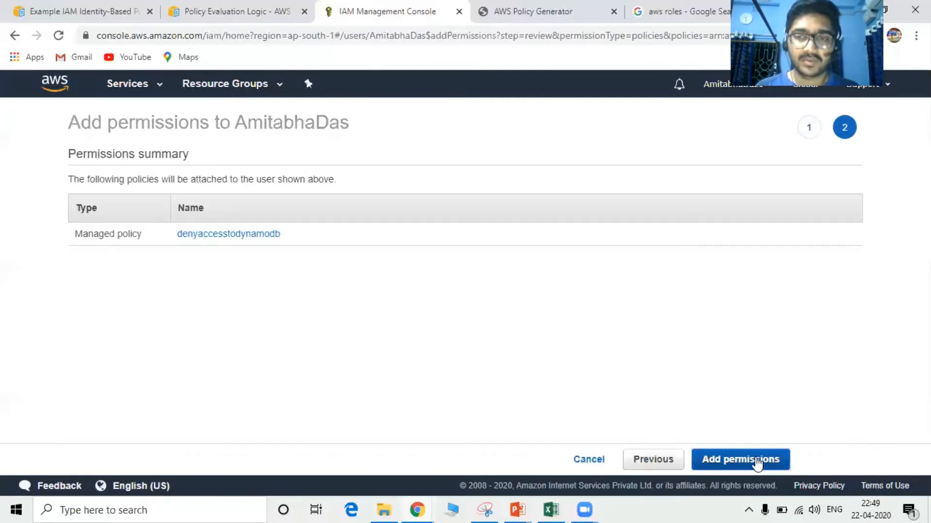
{"action": "left_click", "coordinate": [756, 460]}
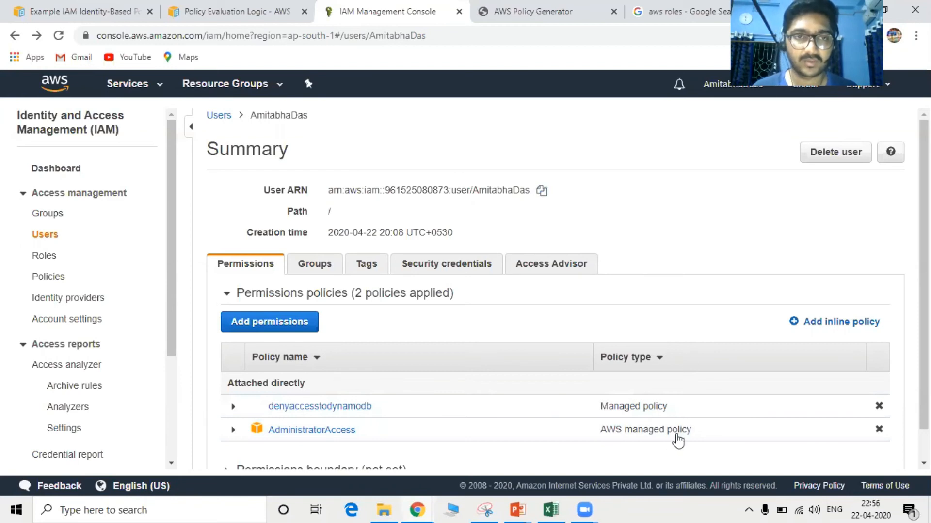
Step: Switch to the incognito browser window signed in as the restricted IAM user and open the DynamoDB service by searching for dyna
{"action": "key", "text": "alt+Tab"}
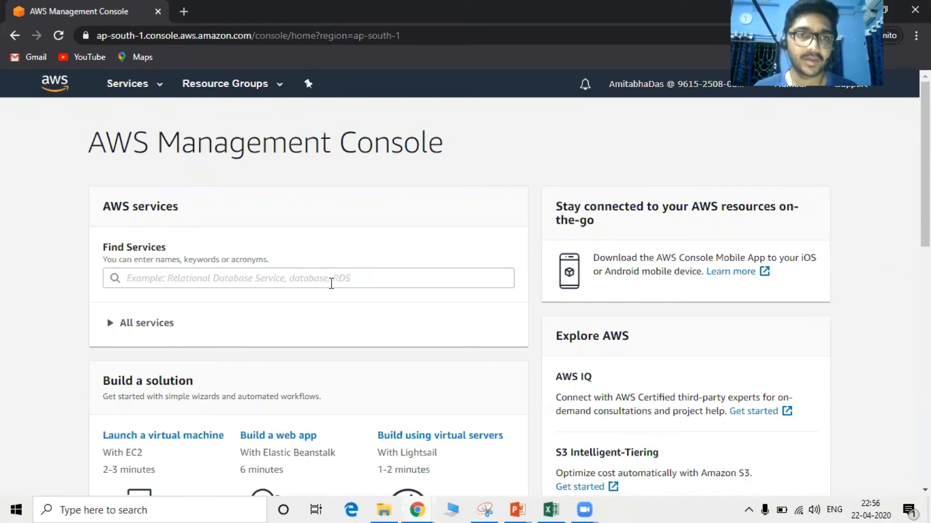
{"action": "left_click", "coordinate": [209, 277]}
{"action": "type", "text": "dyme"}
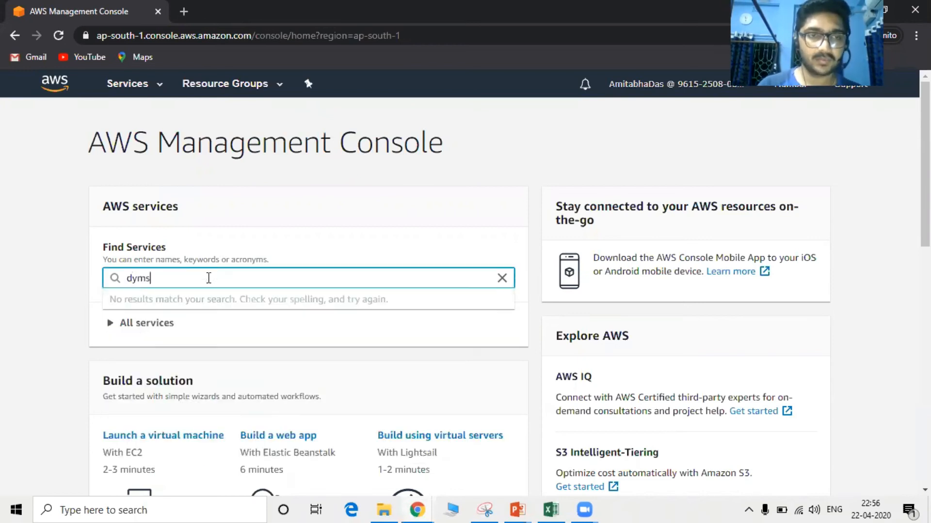
{"action": "key", "text": "BackSpace"}
{"action": "key", "text": "BackSpace"}
{"action": "type", "text": "na"}
{"action": "left_click", "coordinate": [188, 310]}
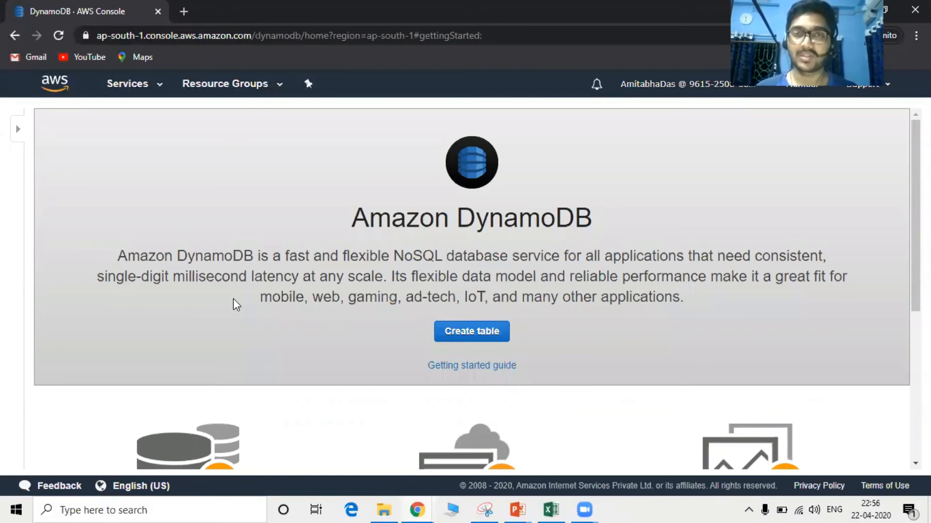
Step: Return to the user's permissions in the IAM window and examine the JSON of the denyaccesstodynamodb policy
{"action": "key", "text": "alt+Tab"}
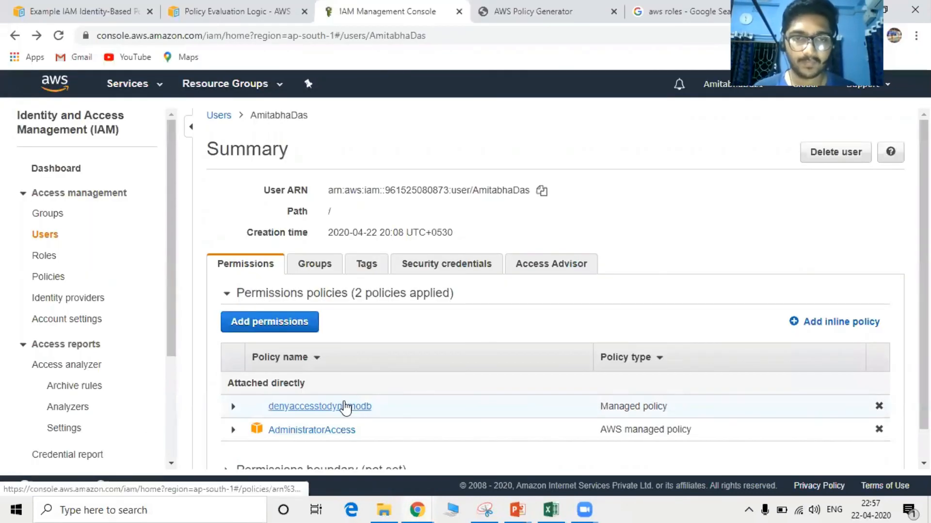
{"action": "left_click", "coordinate": [344, 406]}
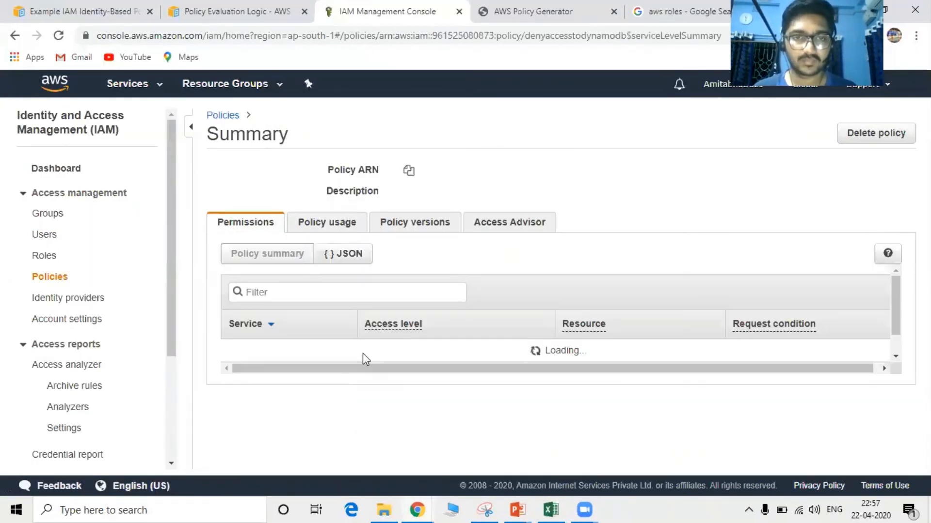
{"action": "left_click", "coordinate": [351, 253]}
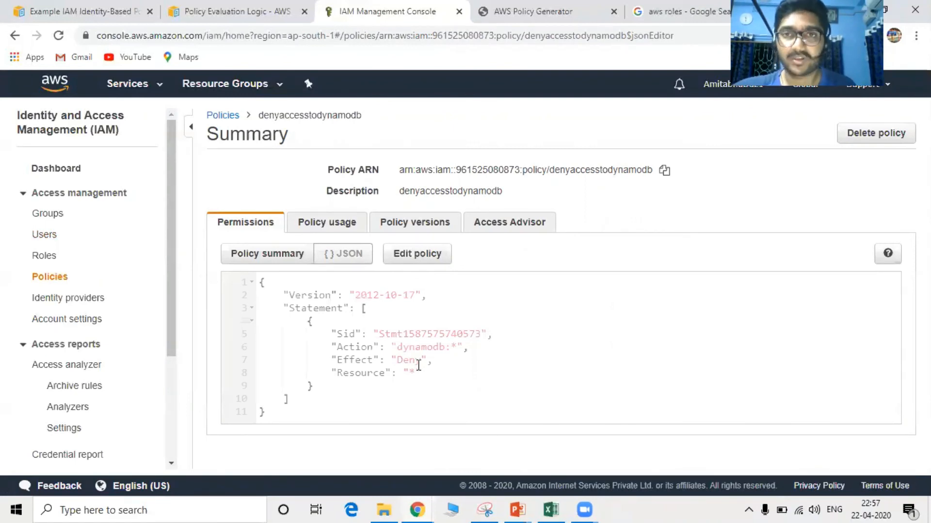
Step: In the restricted user's incognito DynamoDB window, start a new table and name it cloudtripwebinar
{"action": "key", "text": "alt+Tab"}
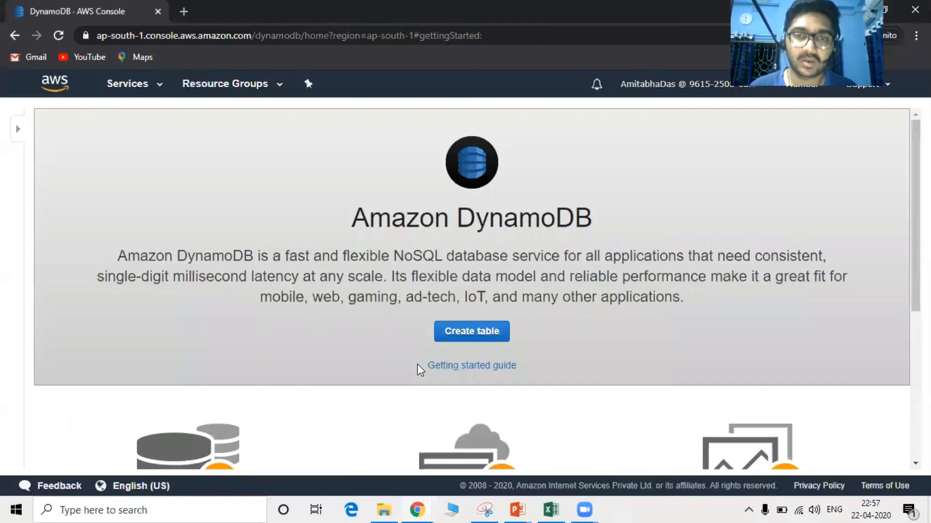
{"action": "left_click", "coordinate": [465, 336]}
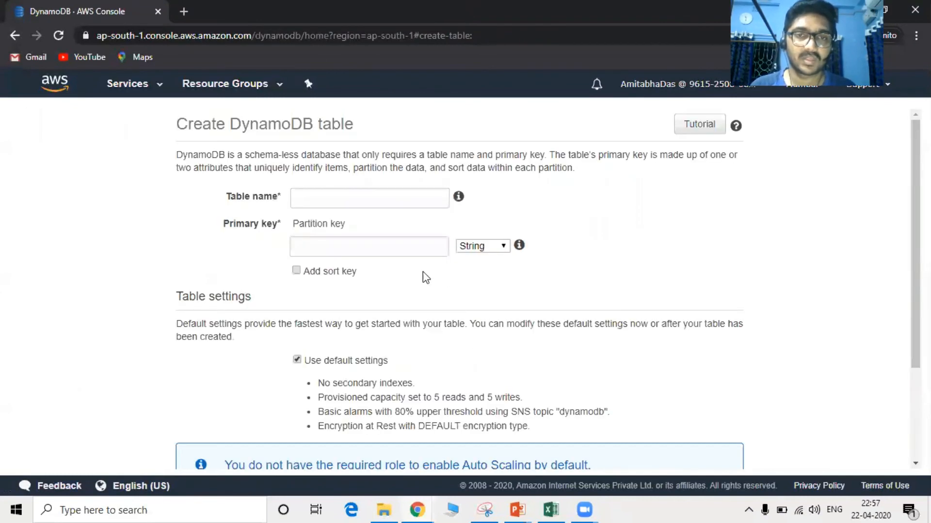
{"action": "left_click", "coordinate": [418, 194]}
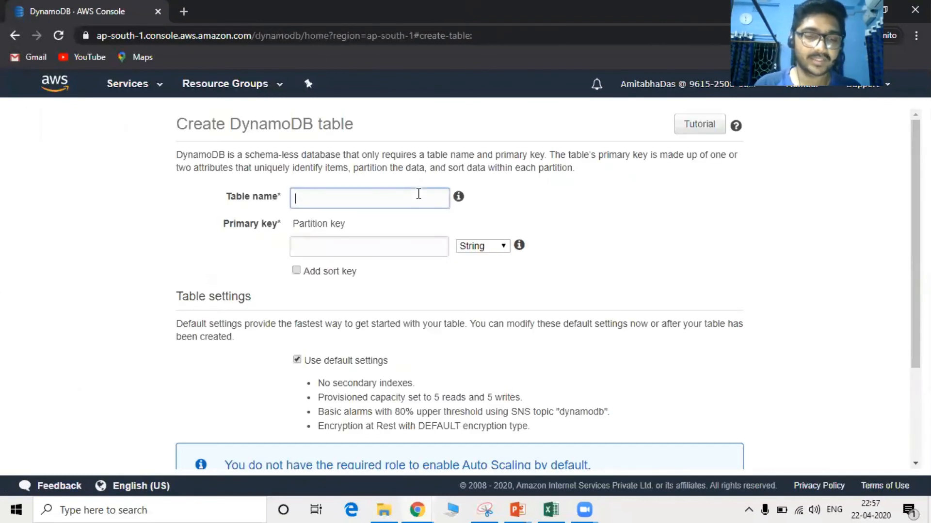
{"action": "type", "text": "clou"}
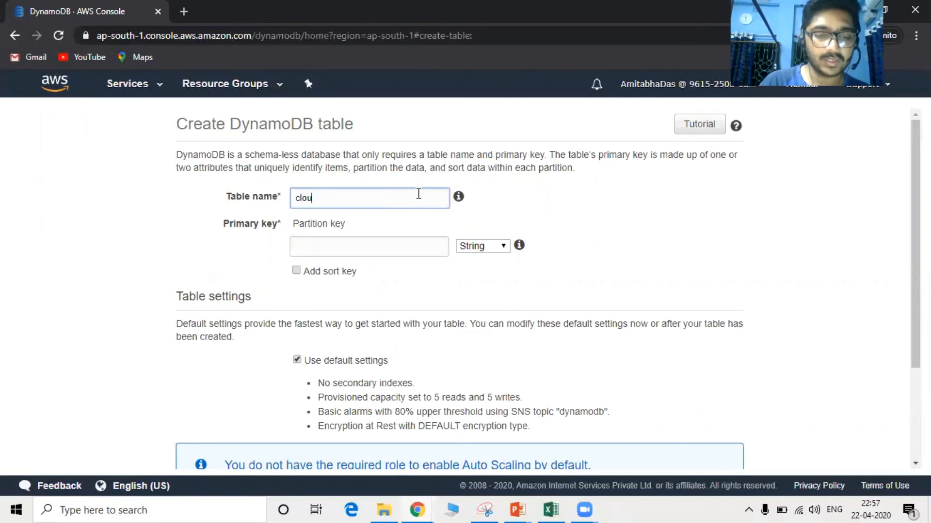
{"action": "type", "text": "dtripwe"}
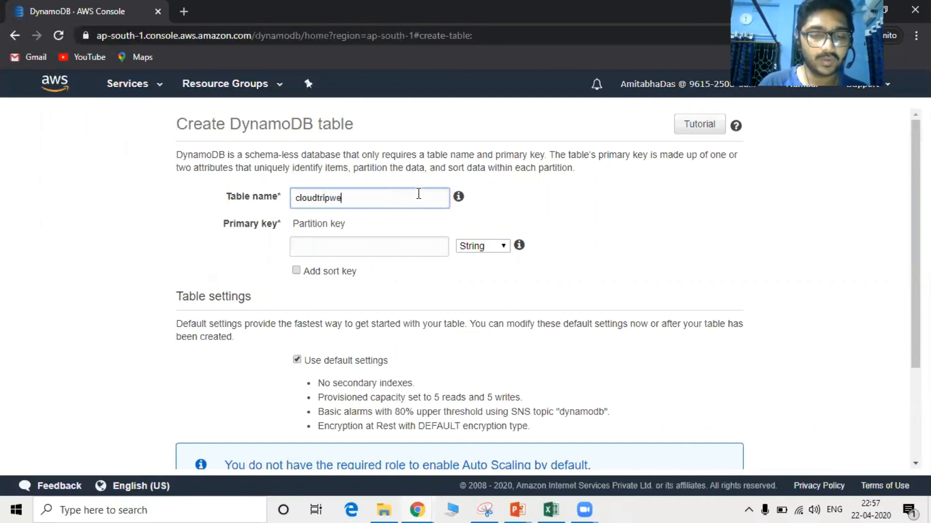
{"action": "type", "text": "binar"}
{"action": "key", "text": "ctrl+a"}
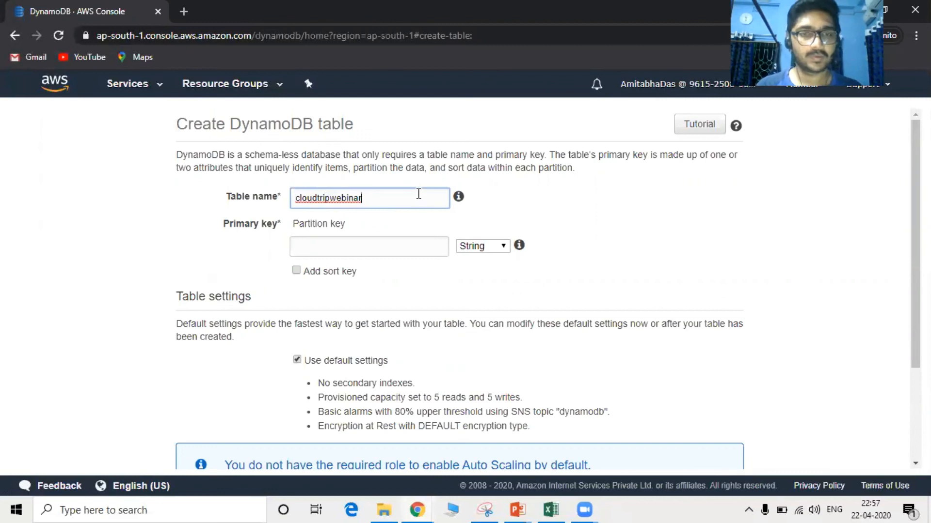
Step: Try to create the table with the string partition key id, and return to the policy's JSON in the IAM window
{"action": "left_click", "coordinate": [367, 249]}
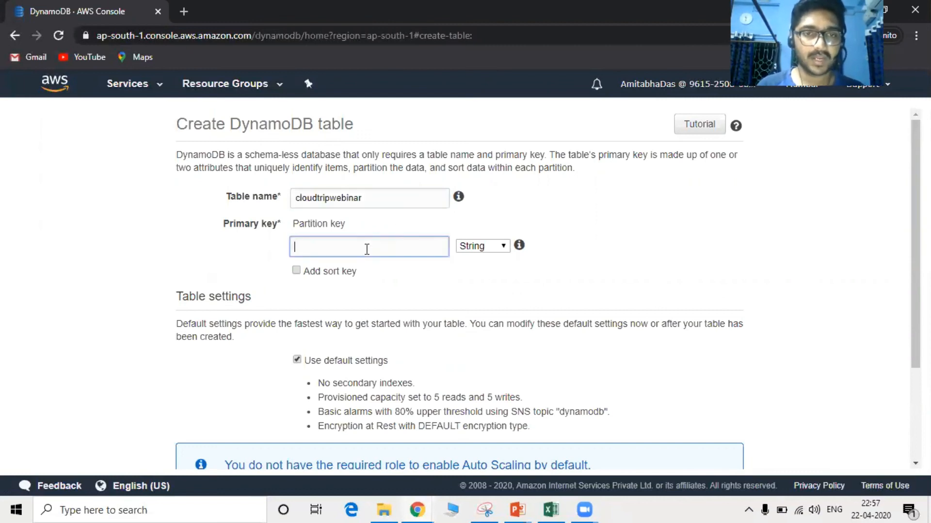
{"action": "type", "text": "id"}
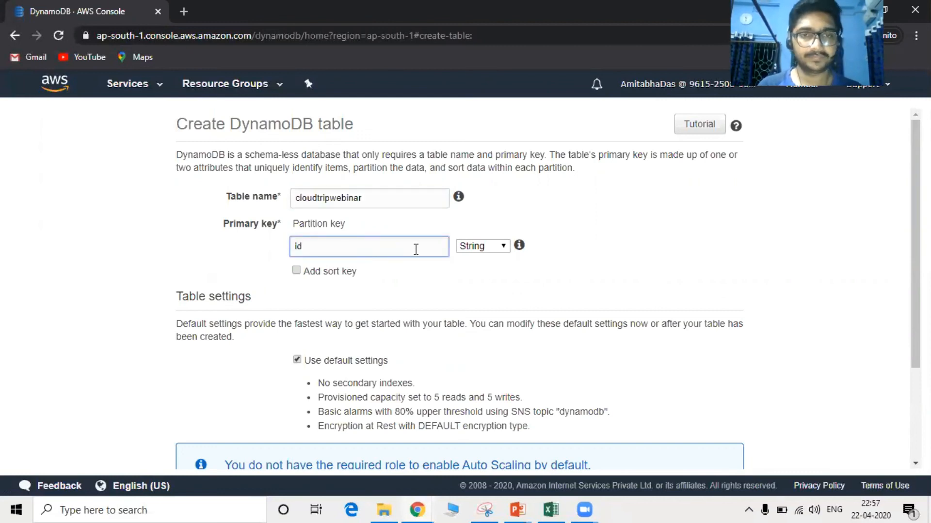
{"action": "scroll", "coordinate": [675, 227], "scroll_direction": "down", "scroll_amount": 15}
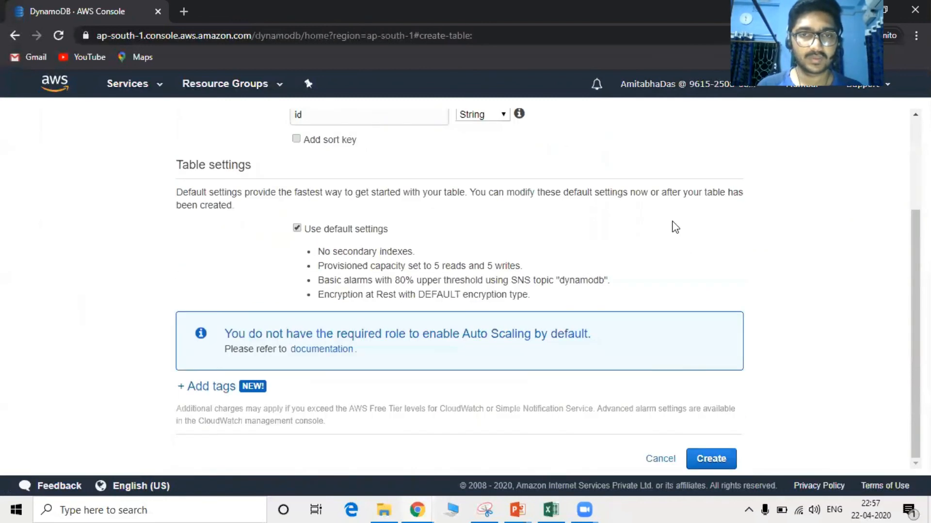
{"action": "scroll", "coordinate": [652, 228], "scroll_direction": "down", "scroll_amount": 1}
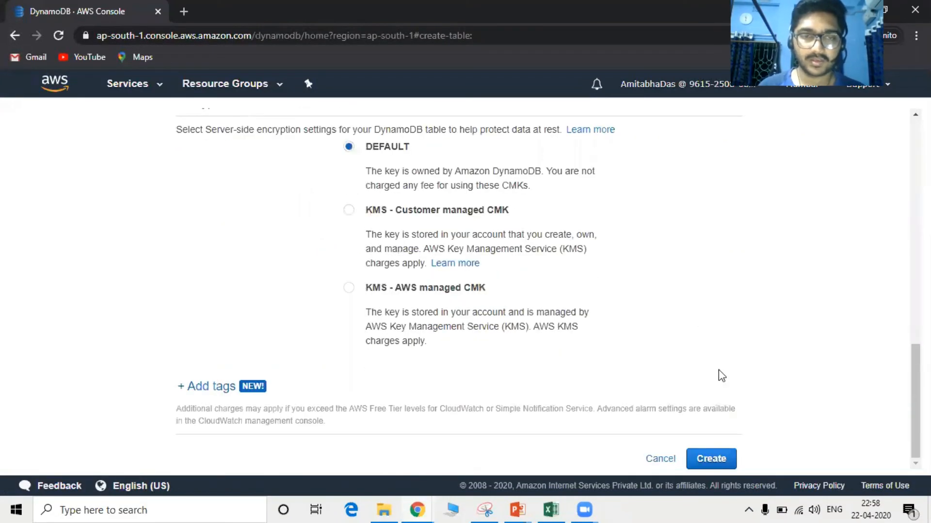
{"action": "left_click", "coordinate": [727, 464]}
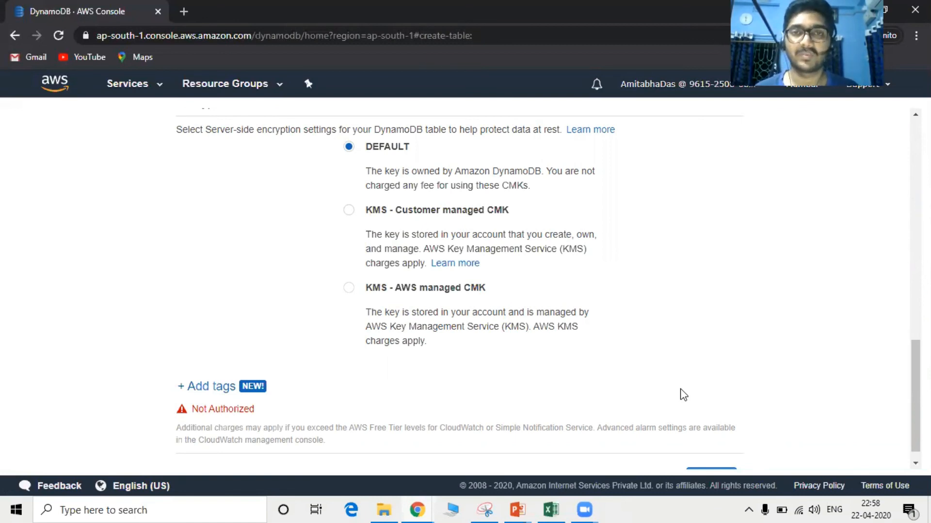
{"action": "key", "text": "alt+Tab"}
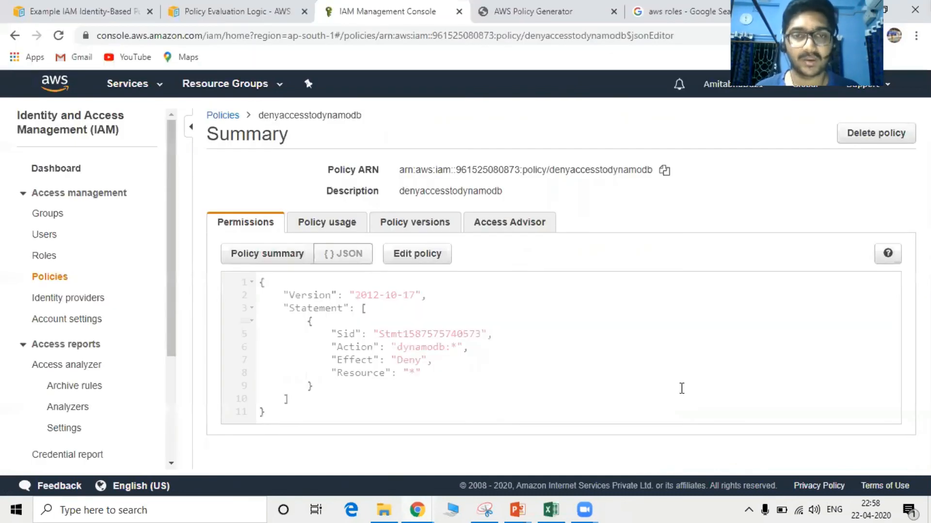